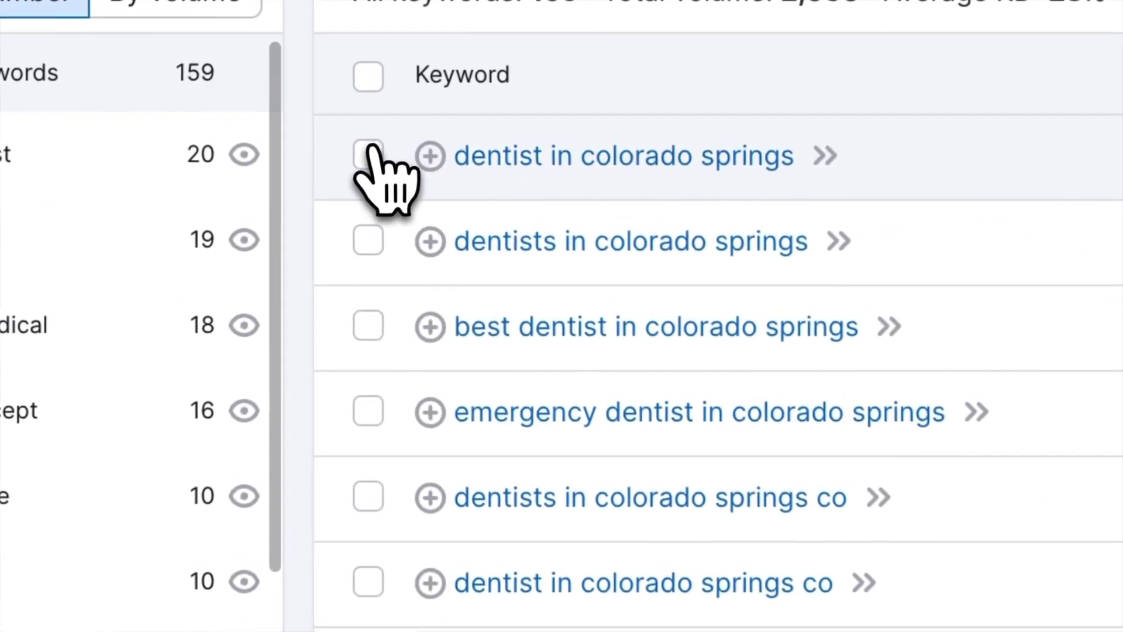
Open the Keyword Magic Tool start page, showing an empty search box and recent searches
{"action": "left_click", "coordinate": [369, 155]}
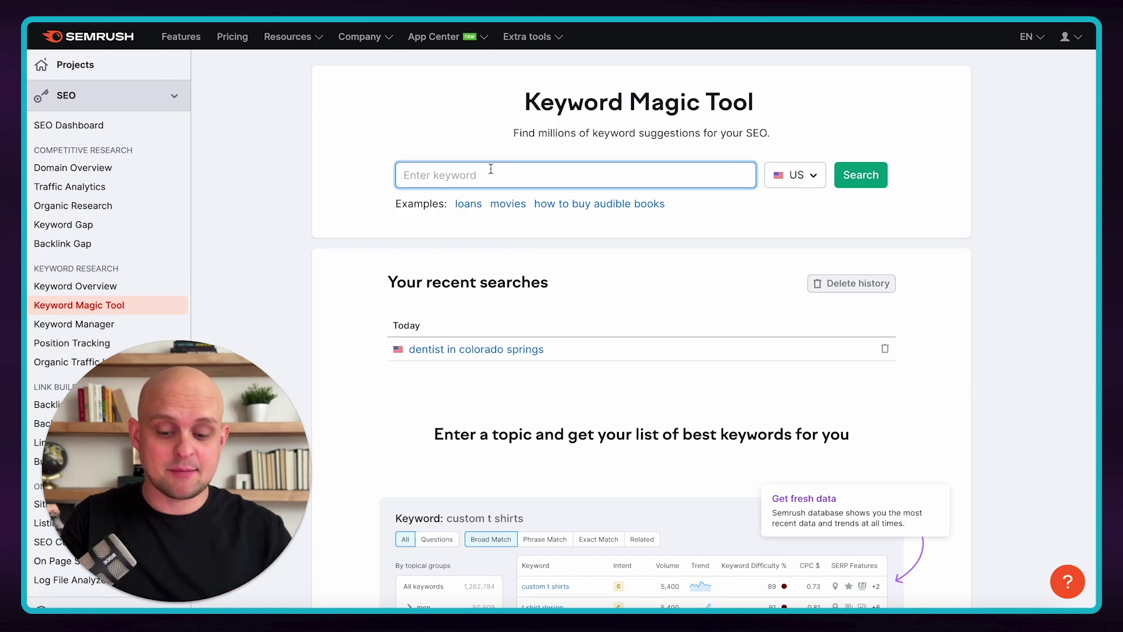
Search the Keyword Magic Tool for 'dentist in colorado springs'
{"action": "type", "text": "dentist in colorado springs"}
{"action": "key", "text": "Return"}
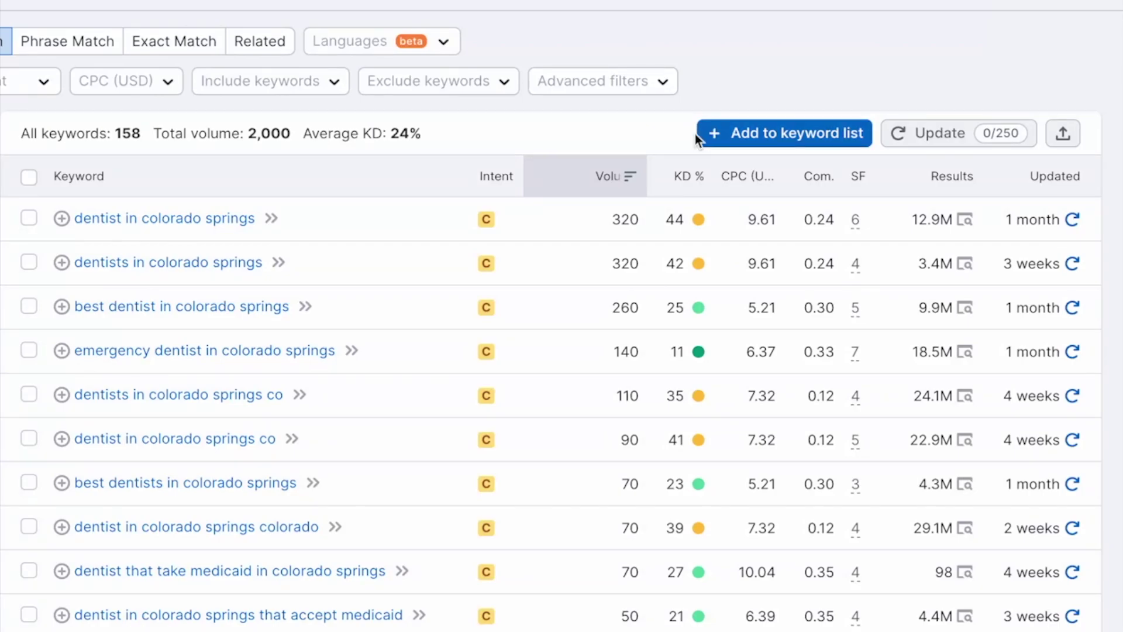
{"action": "scroll", "coordinate": [698, 220], "scroll_direction": "down", "scroll_amount": 1}
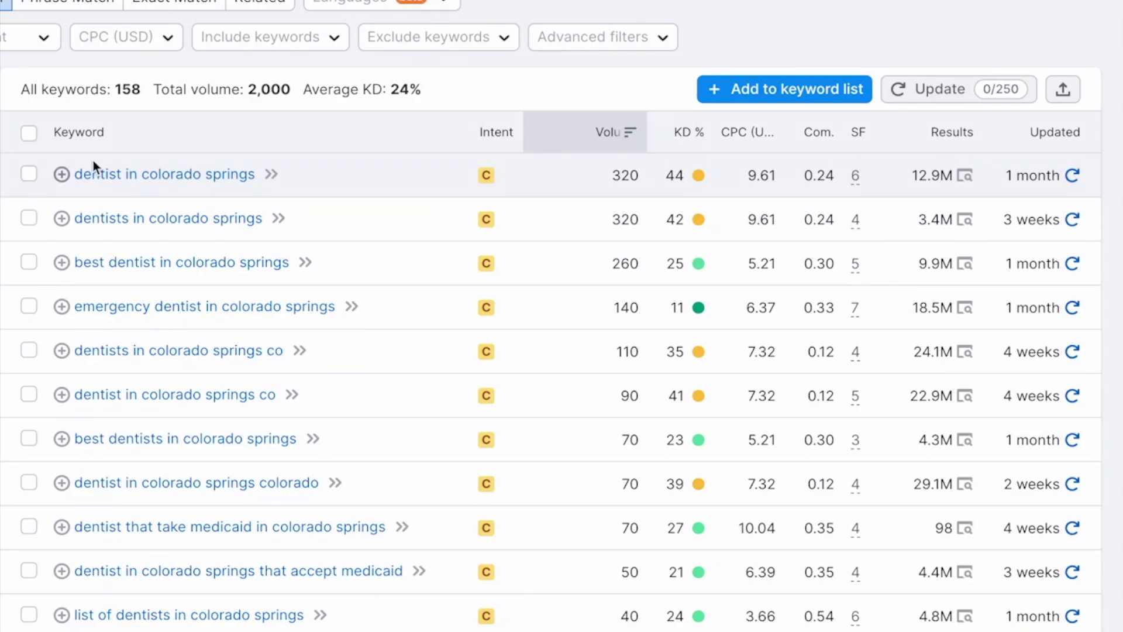
{"action": "scroll", "coordinate": [248, 268], "scroll_direction": "down", "scroll_amount": 1}
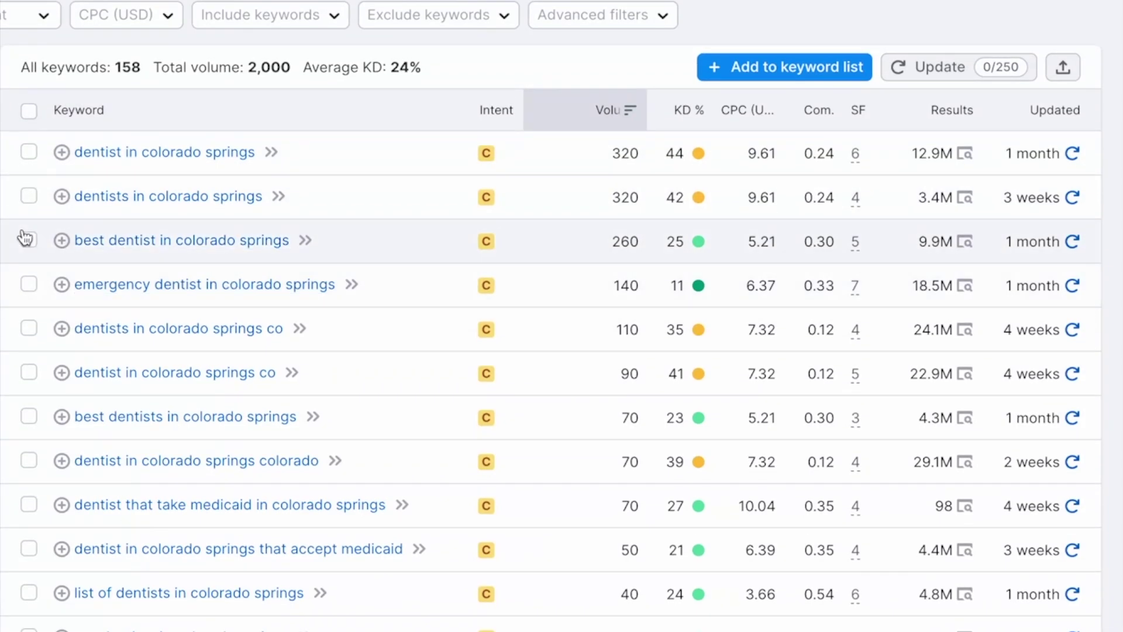
Select the 'best dentist', 'emergency dentist' and 'best dentists in colorado springs' rows
{"action": "left_click", "coordinate": [28, 241]}
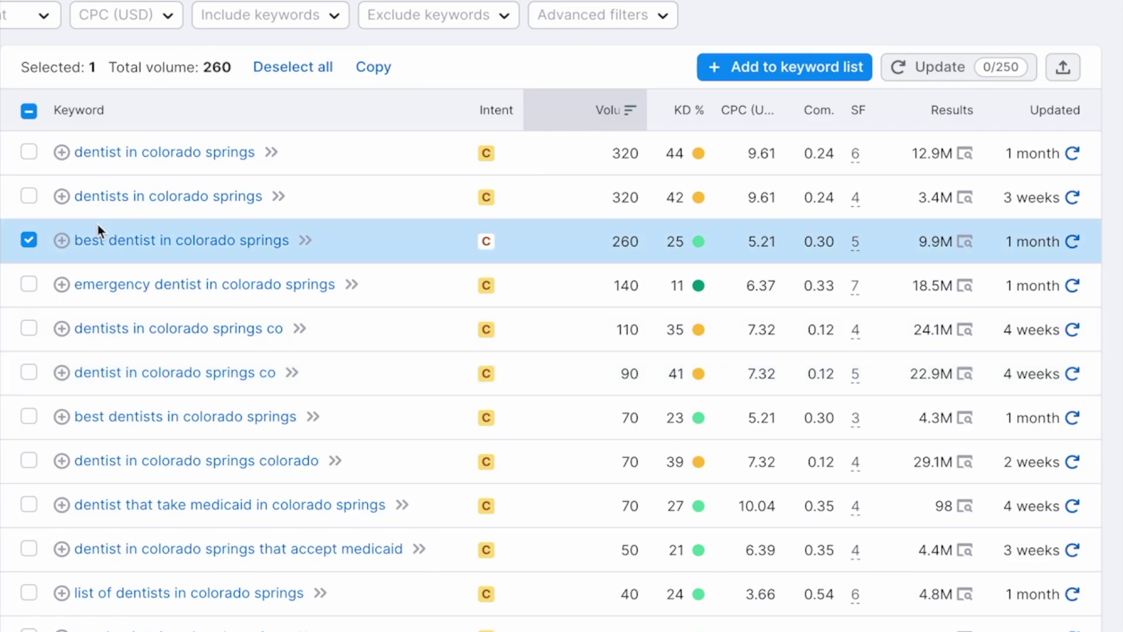
{"action": "left_click", "coordinate": [29, 287]}
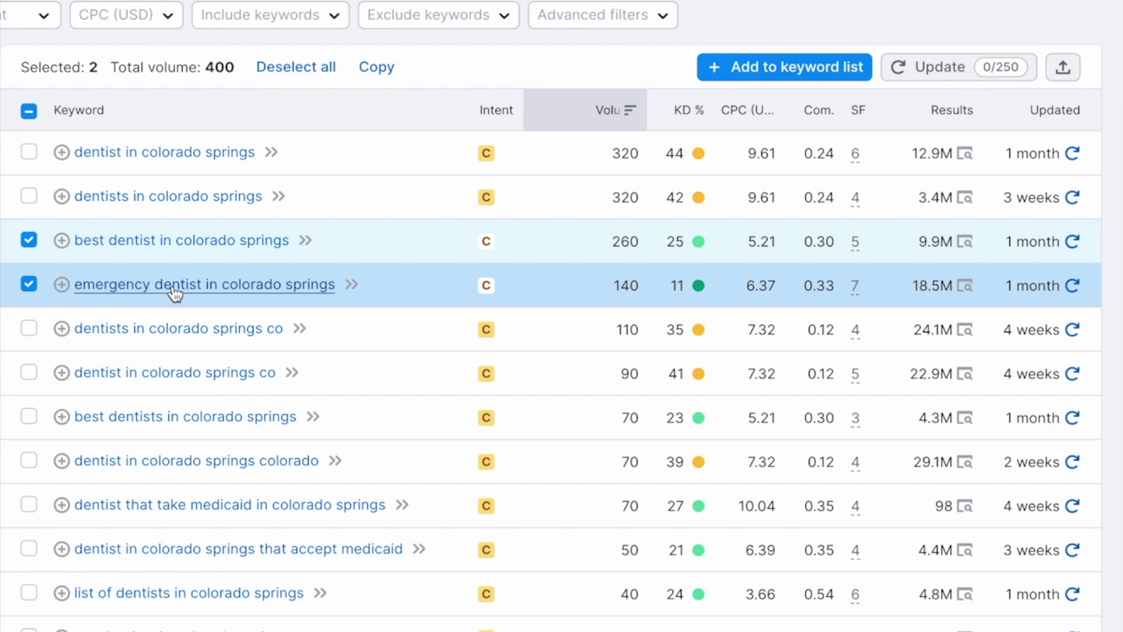
{"action": "scroll", "coordinate": [188, 306], "scroll_direction": "down", "scroll_amount": 1}
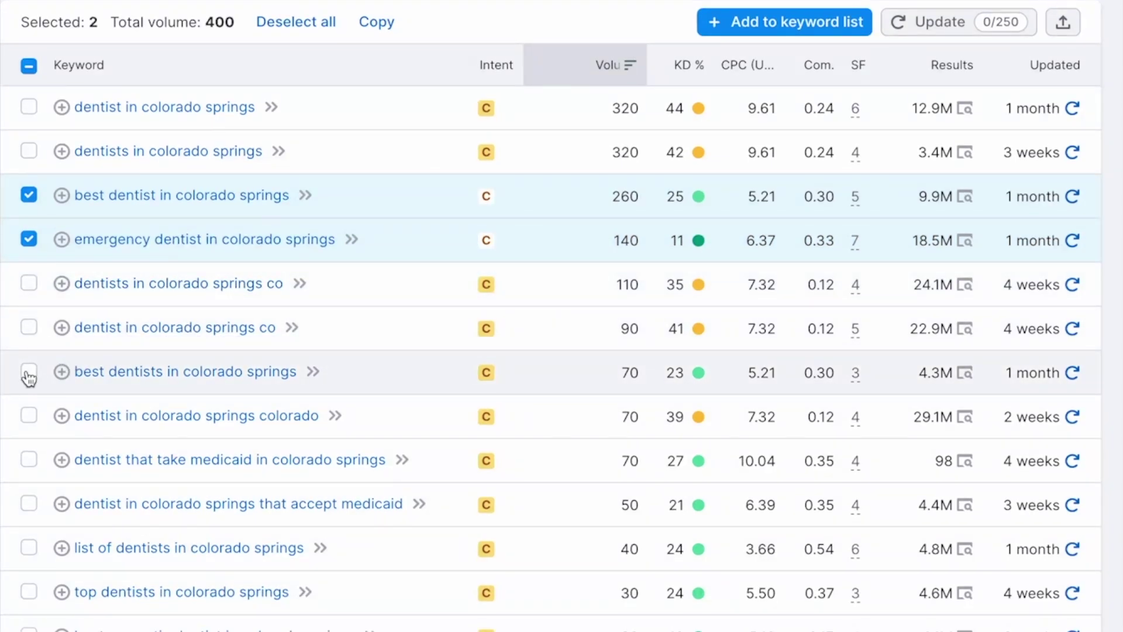
{"action": "left_click", "coordinate": [29, 373]}
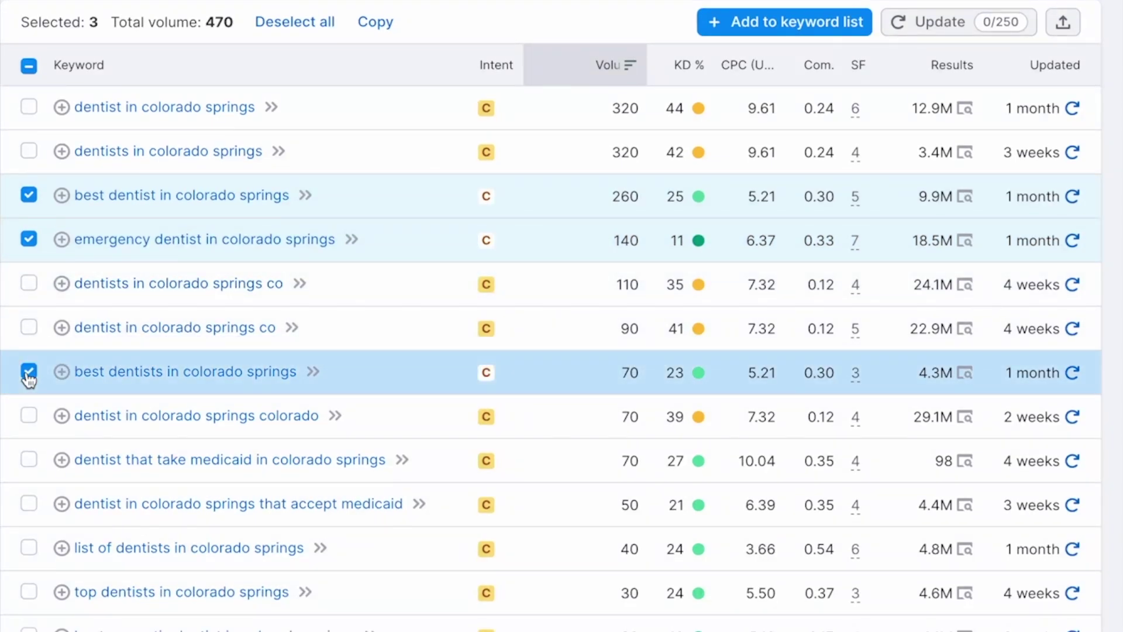
Add both Medicaid dentist keywords and 'top dentists in colorado springs' to the selection
{"action": "scroll", "coordinate": [45, 419], "scroll_direction": "down", "scroll_amount": 2}
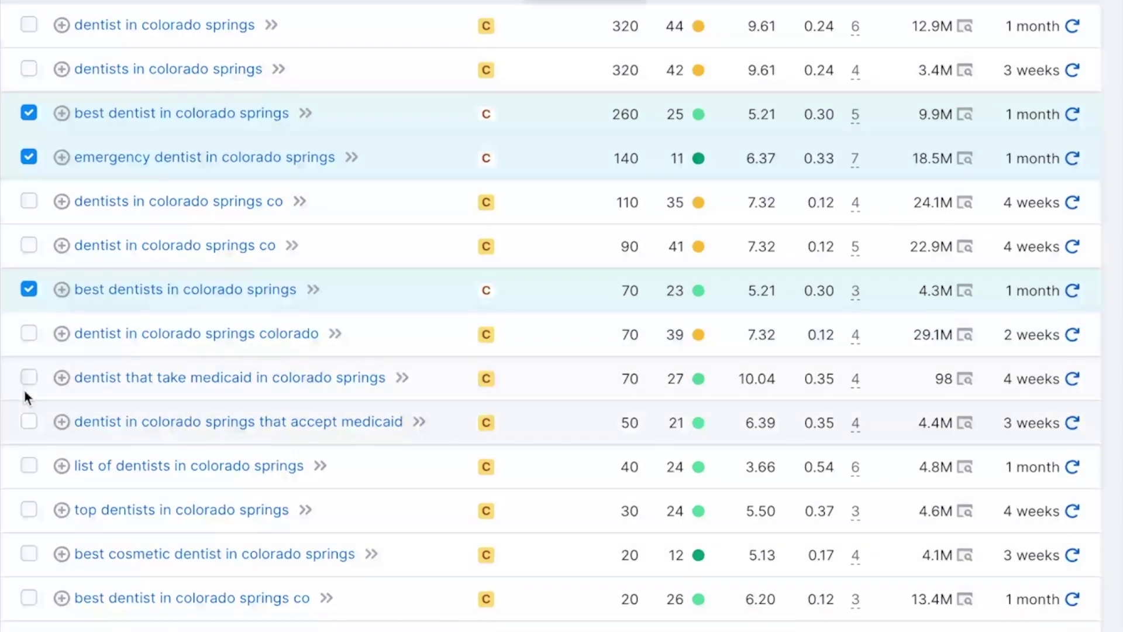
{"action": "left_click", "coordinate": [29, 380]}
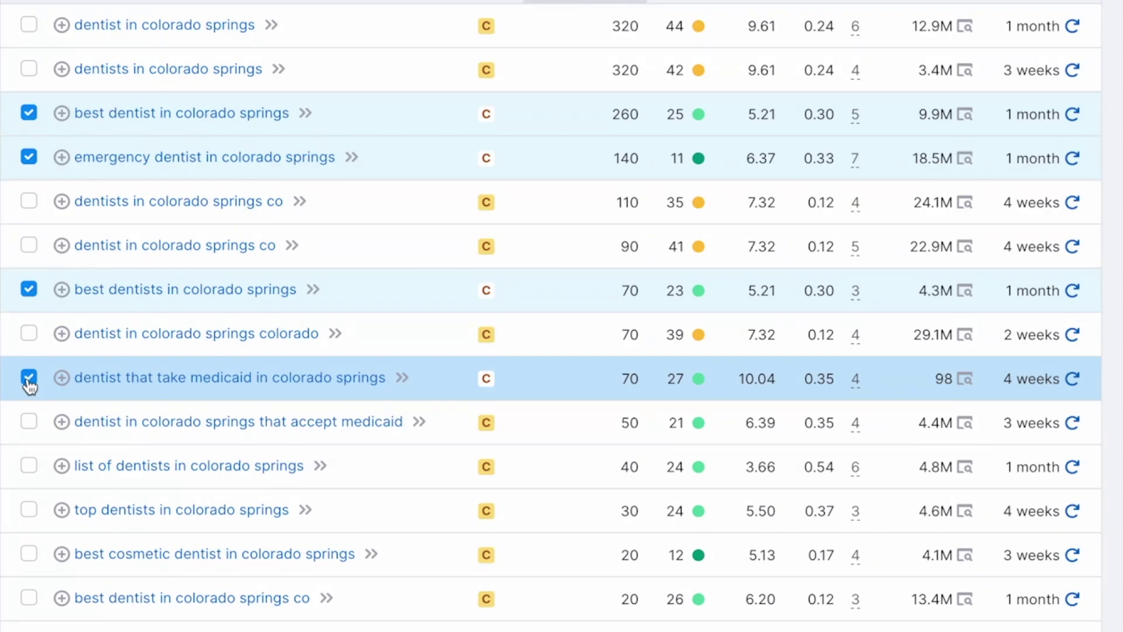
{"action": "scroll", "coordinate": [35, 389], "scroll_direction": "down", "scroll_amount": 1}
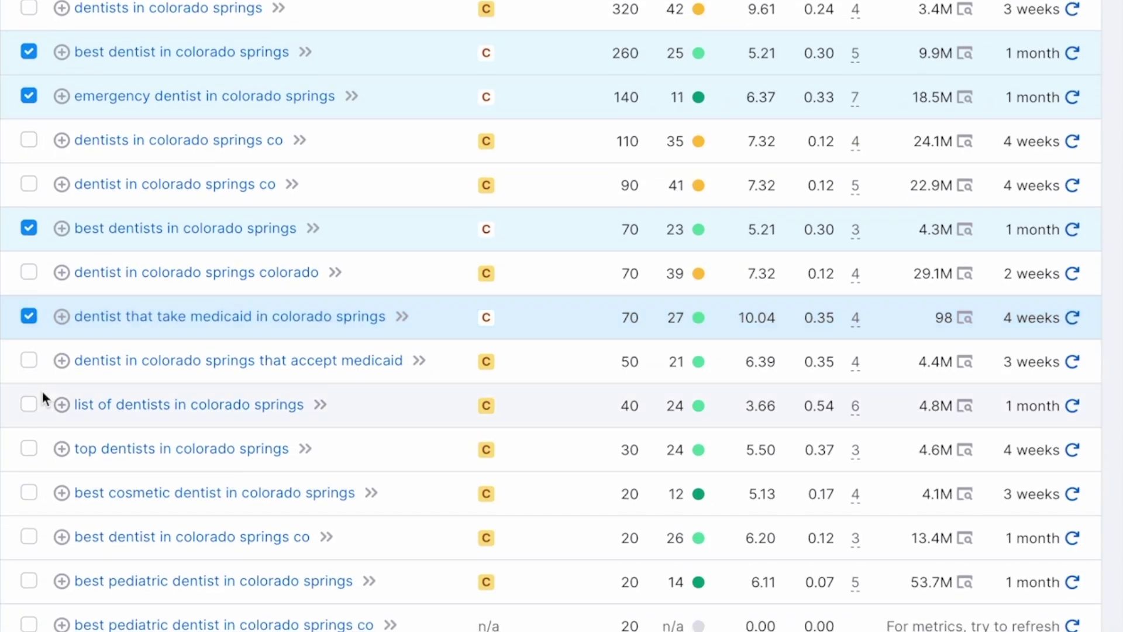
{"action": "left_click", "coordinate": [28, 361]}
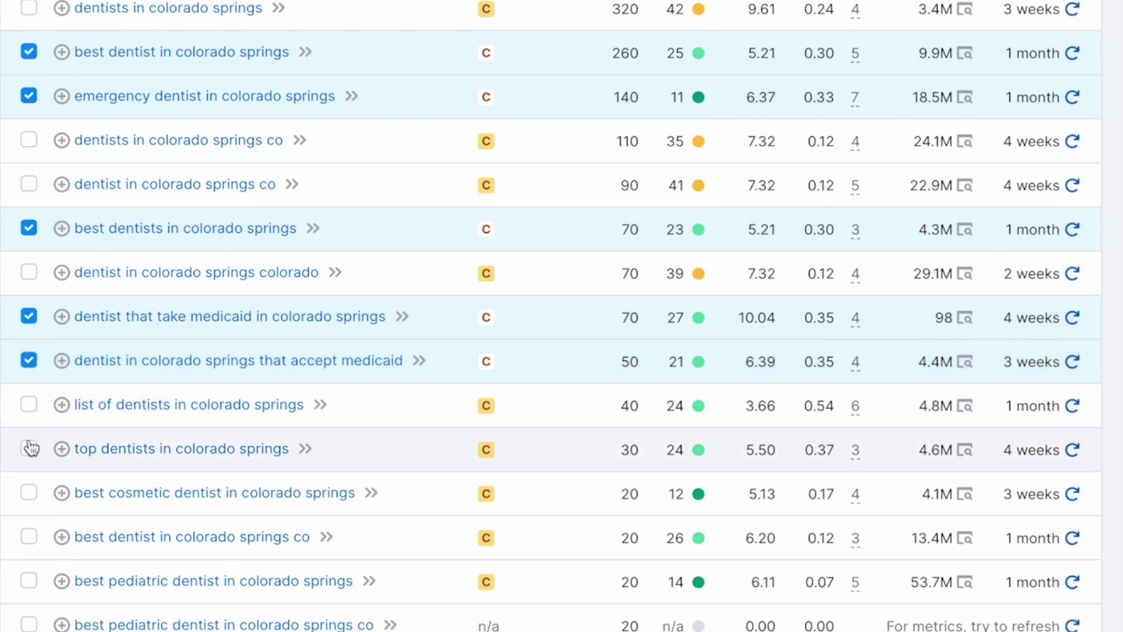
{"action": "scroll", "coordinate": [32, 445], "scroll_direction": "down", "scroll_amount": 1}
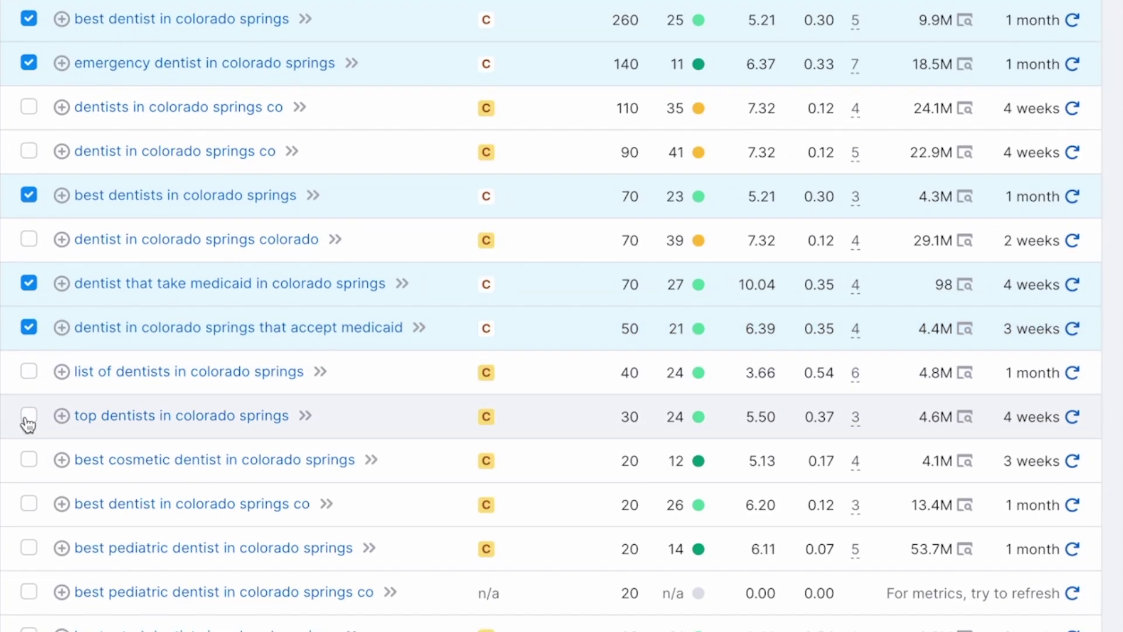
{"action": "left_click", "coordinate": [28, 417]}
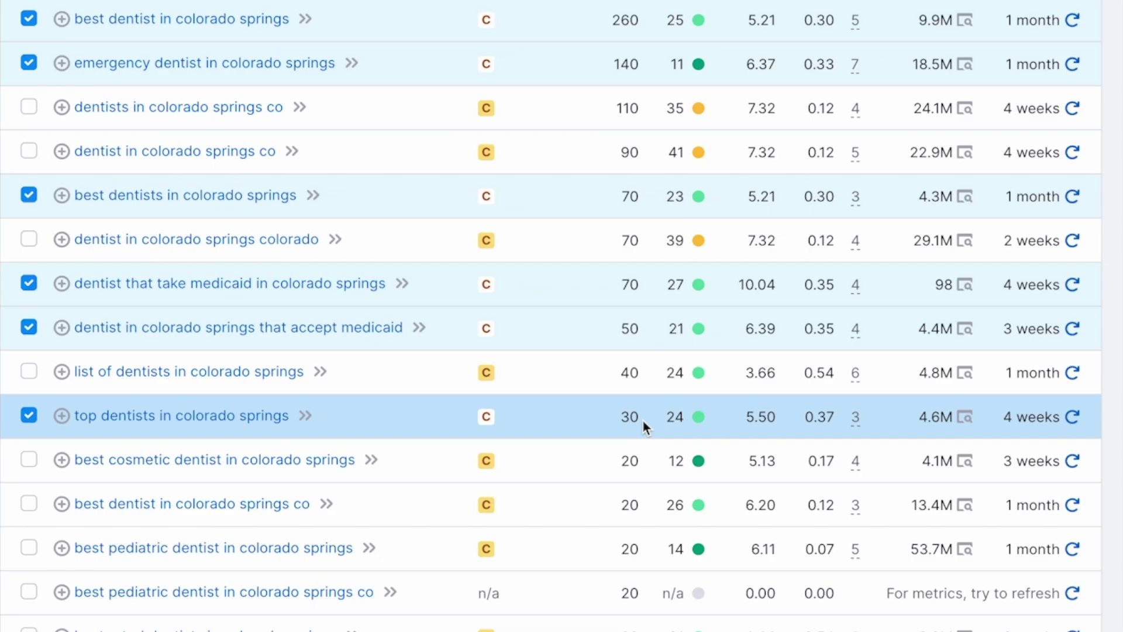
Open the XLSX/CSV export menu for the six selected keywords
{"action": "scroll", "coordinate": [642, 420], "scroll_direction": "up", "scroll_amount": 5}
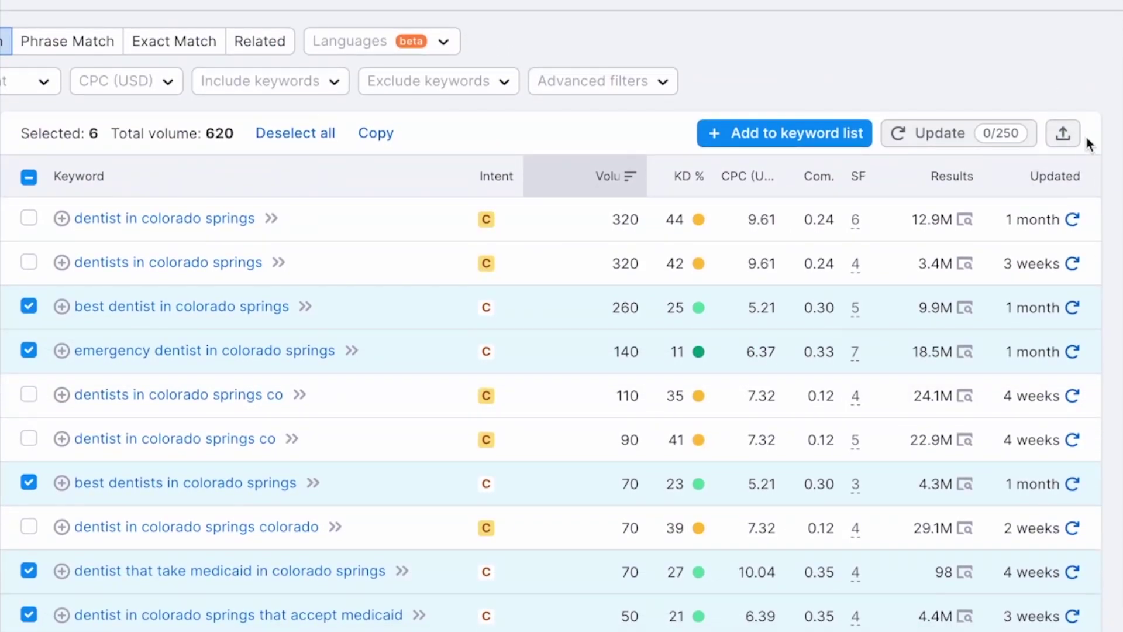
{"action": "left_click", "coordinate": [1066, 136]}
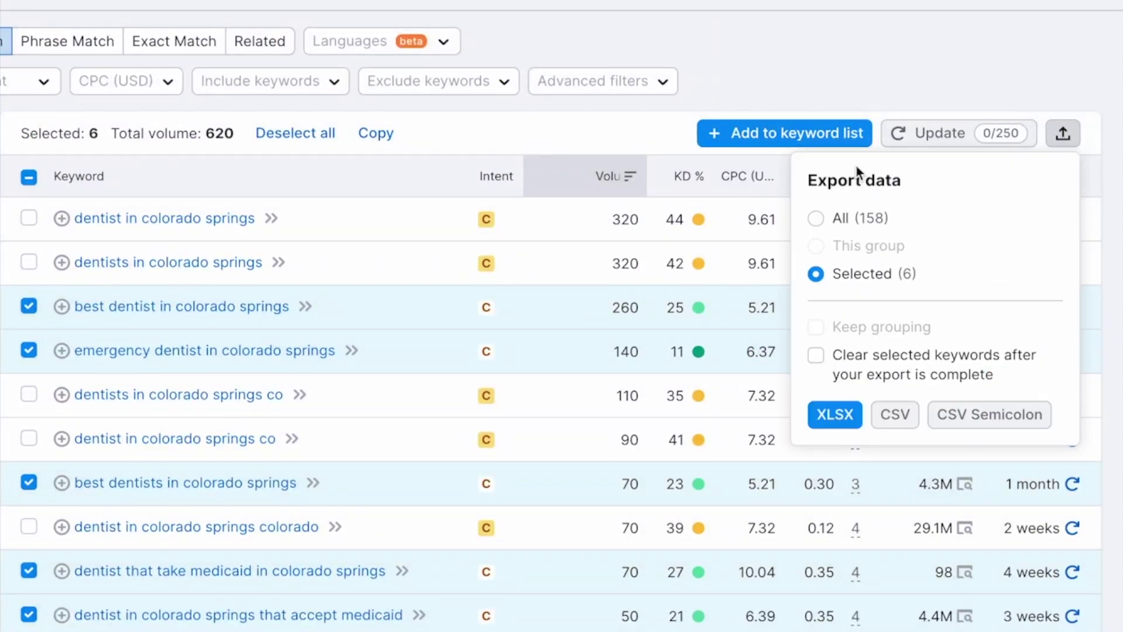